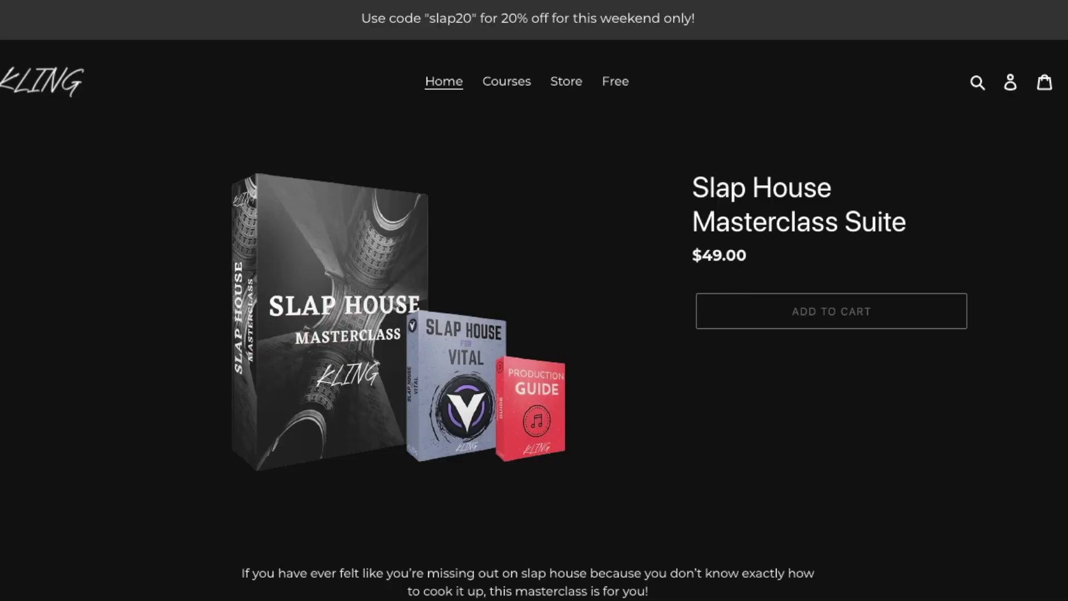
Go to klingmusic.com's Free Downloads page and scroll through its free presets and project files
click(616, 82)
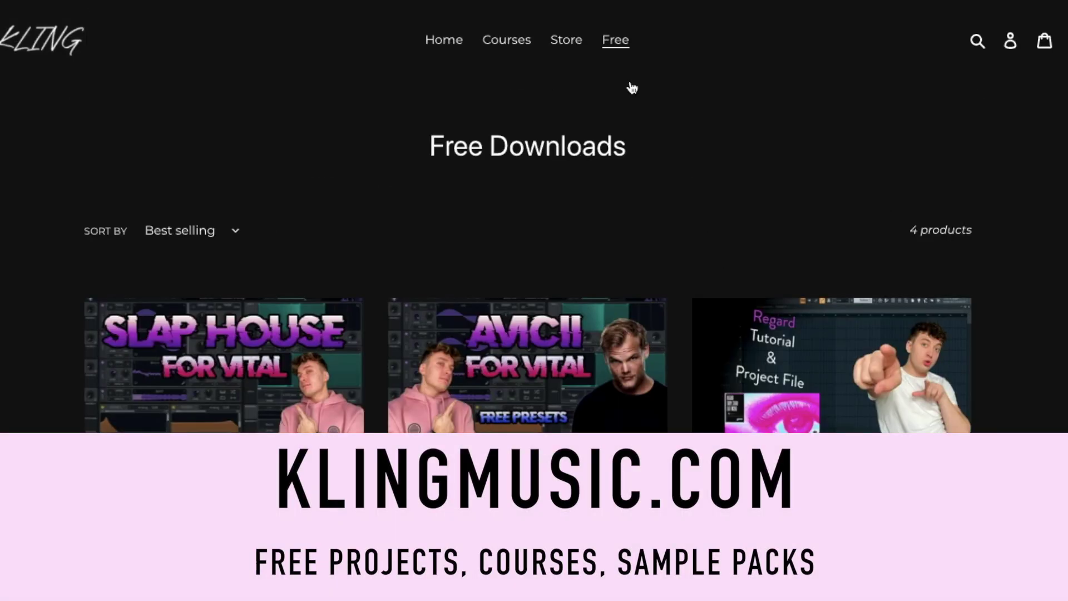
scroll(632, 88, down, 4)
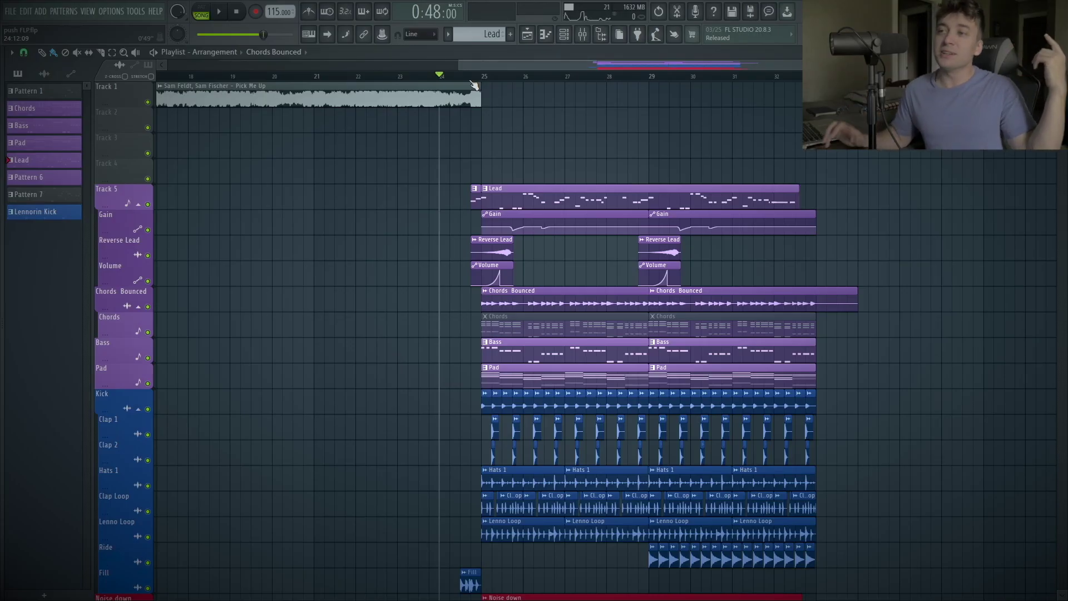
mouse_move(448, 76)
mouse_down()
mouse_move(460, 76)
mouse_move(428, 74)
mouse_move(442, 73)
mouse_up()
key(space)
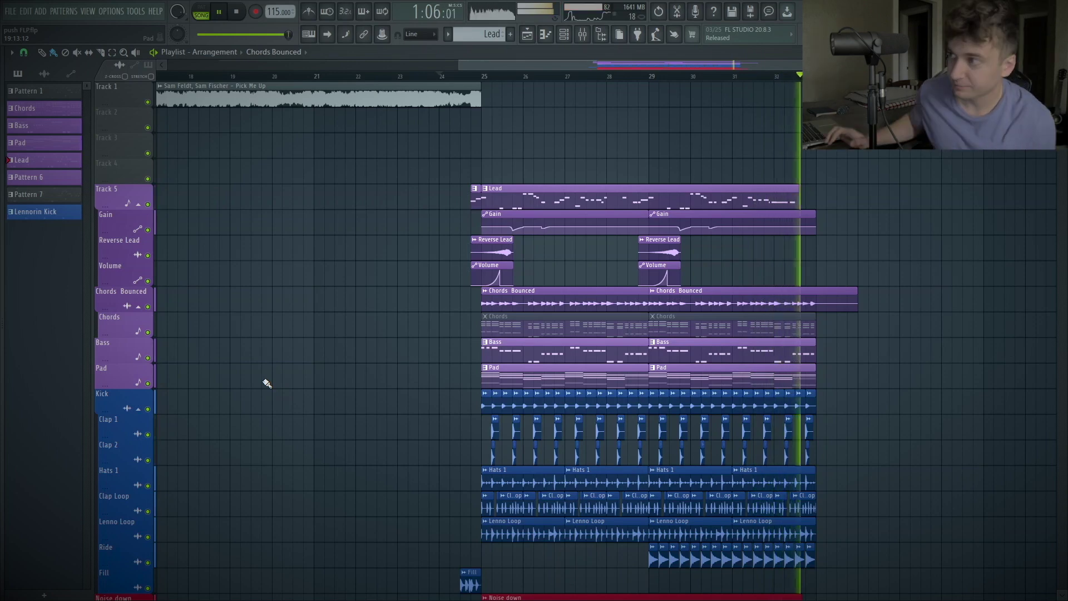
key(space)
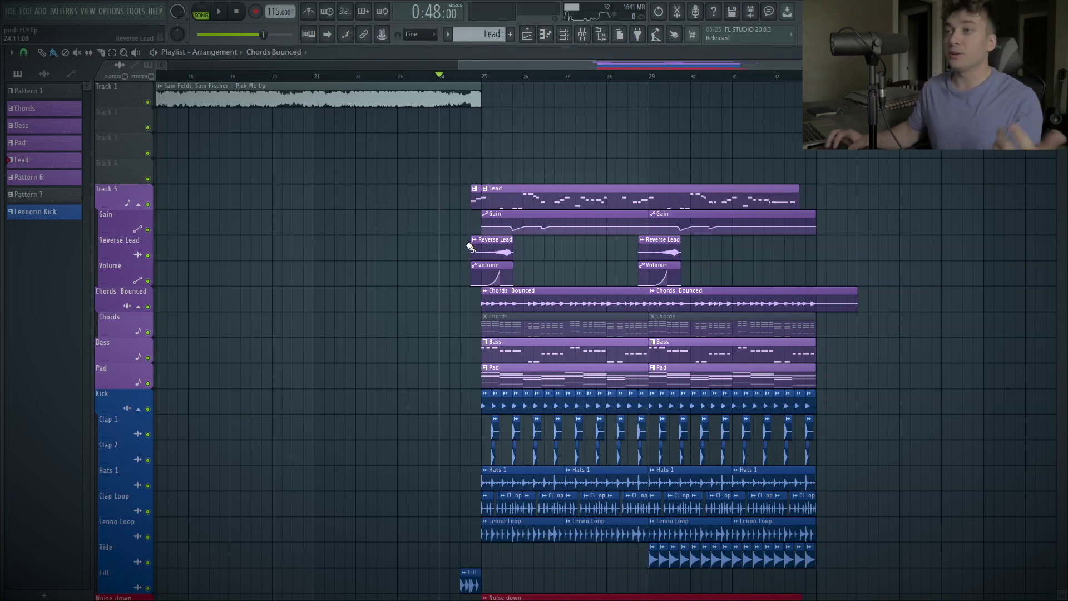
Zoom into the Playlist, solo Track 5's lead group, and play it from just before bar 25
drag(531, 65, 546, 67)
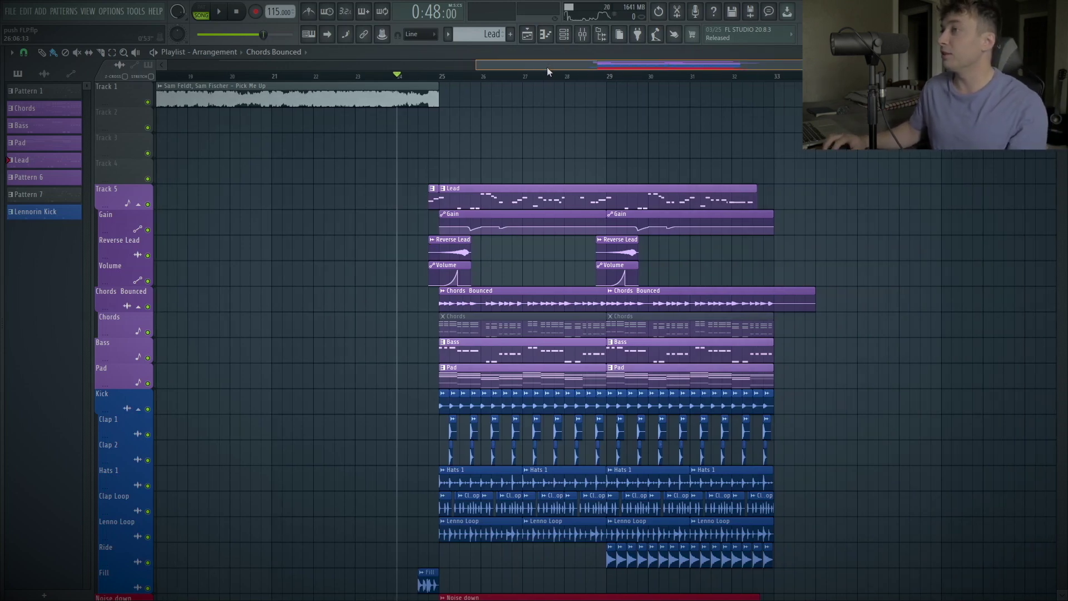
click(366, 464)
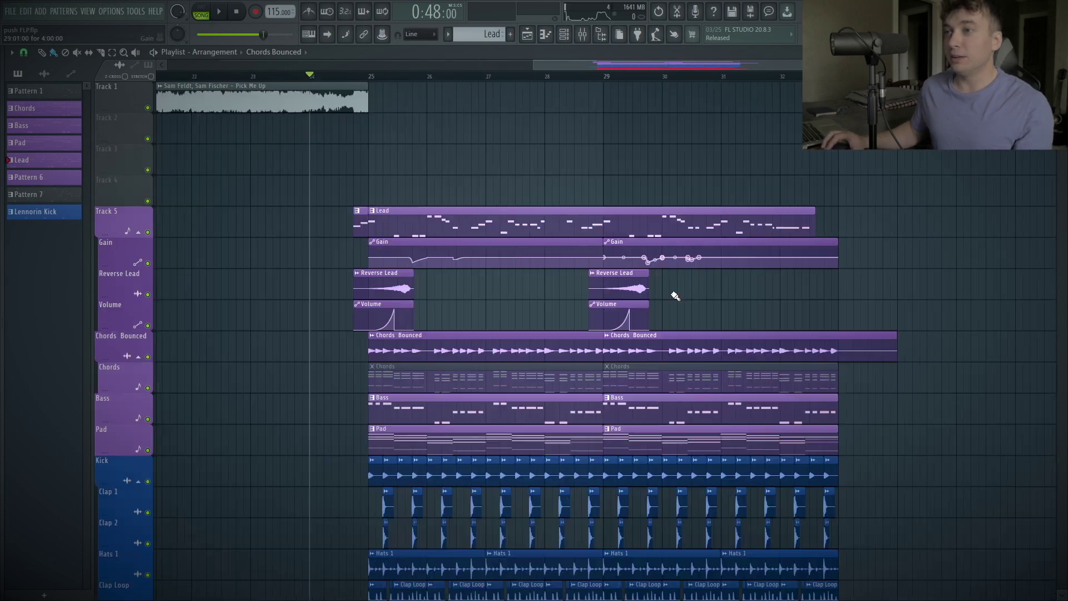
right_click(147, 232)
click(351, 76)
key(space)
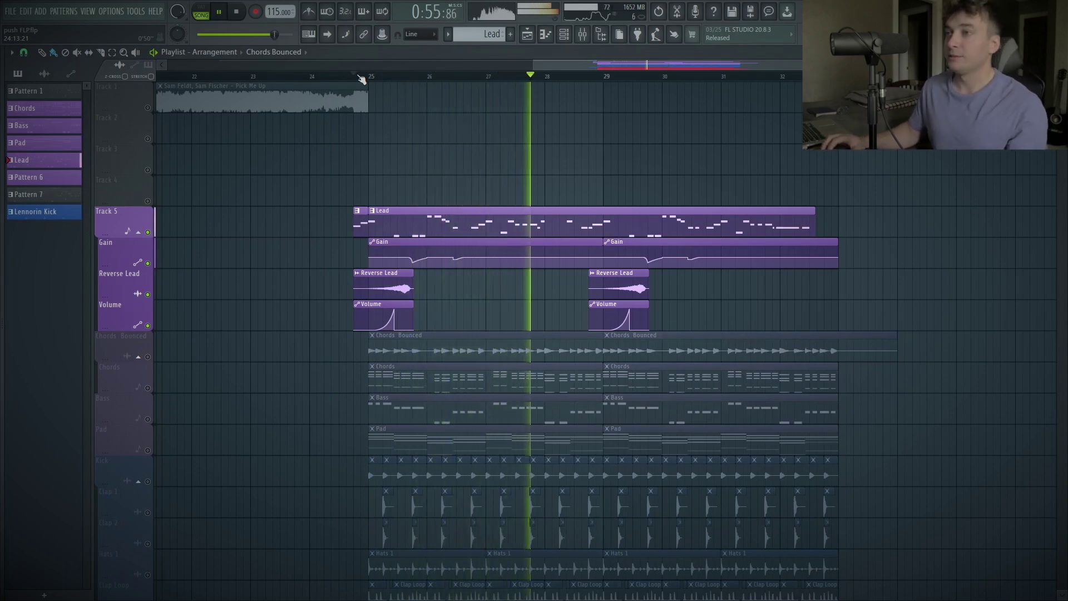
key(space)
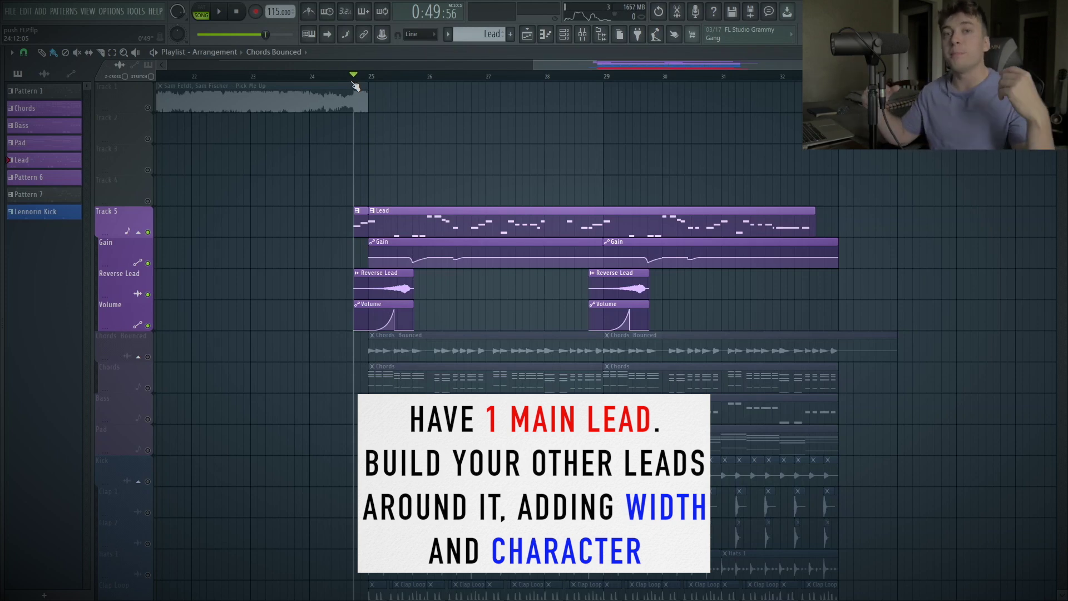
Show the Channel Rack in PAT mode with the 1Serum_3 #5 Serum window moved near the top
click(563, 34)
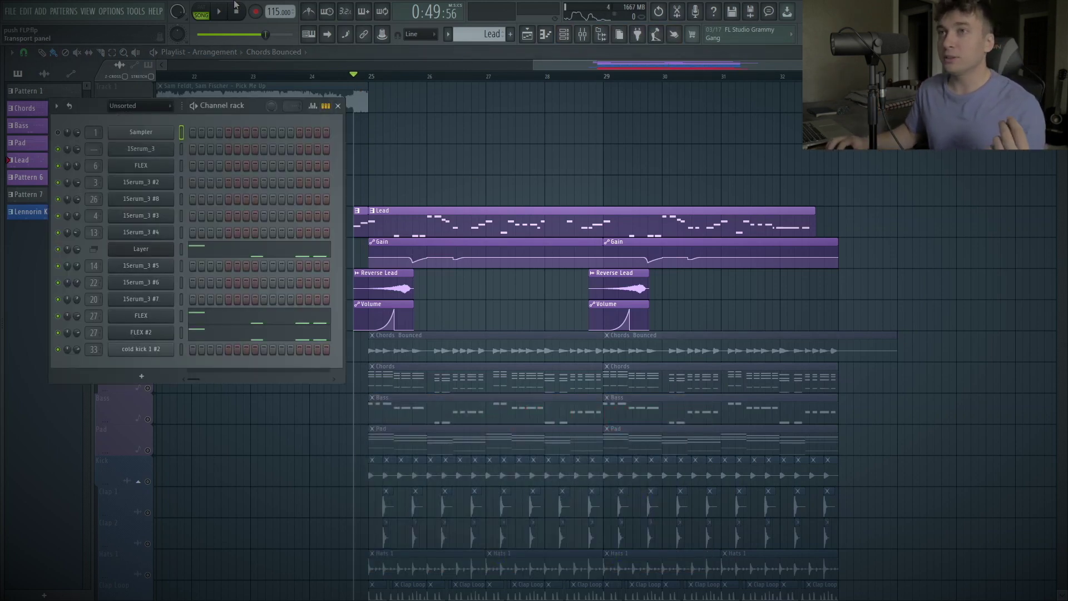
click(201, 13)
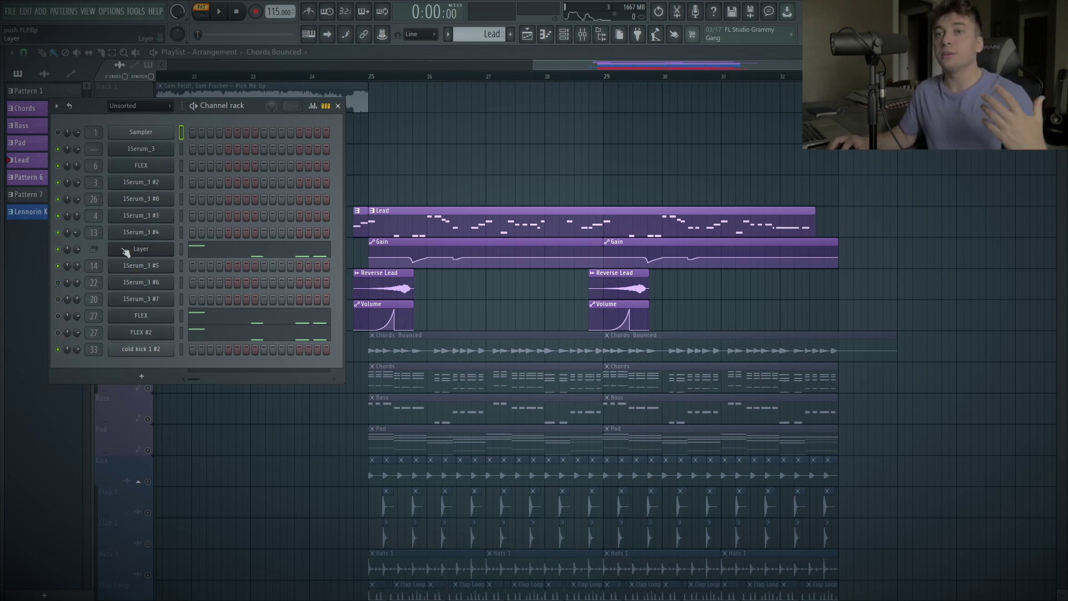
click(132, 266)
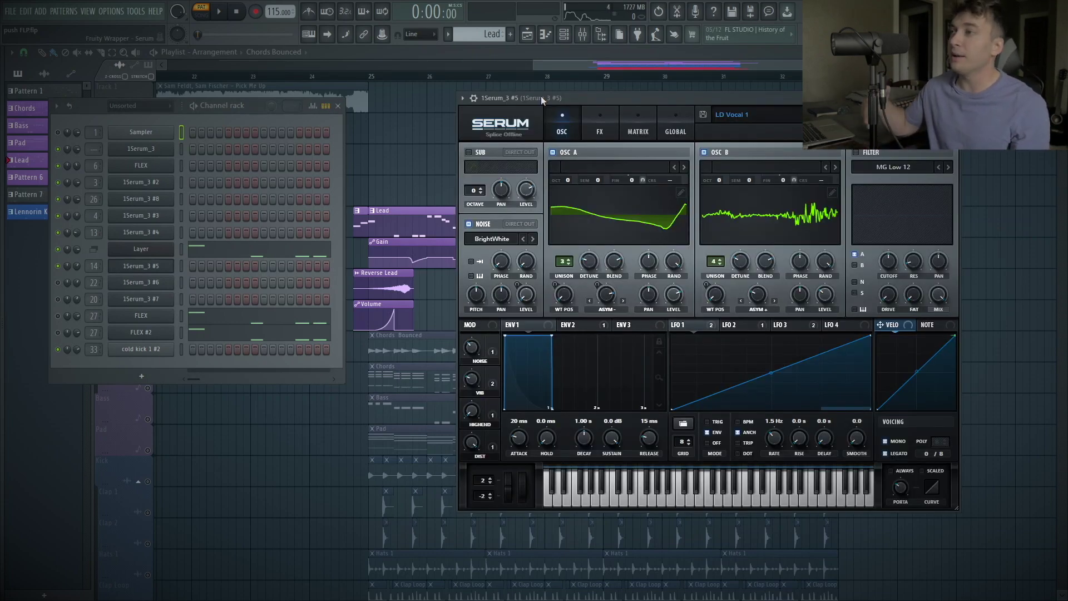
drag(540, 96, 477, 68)
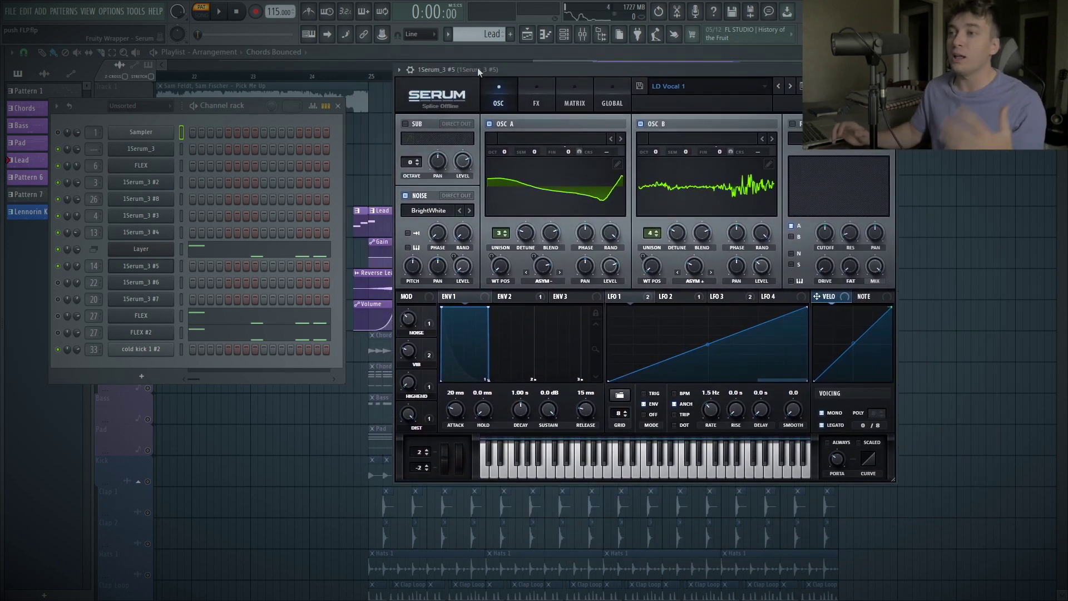
Audition the pattern twice with the 1Serum_3 #5 layer, then select the 1Serum_3 #6 channel
key(space)
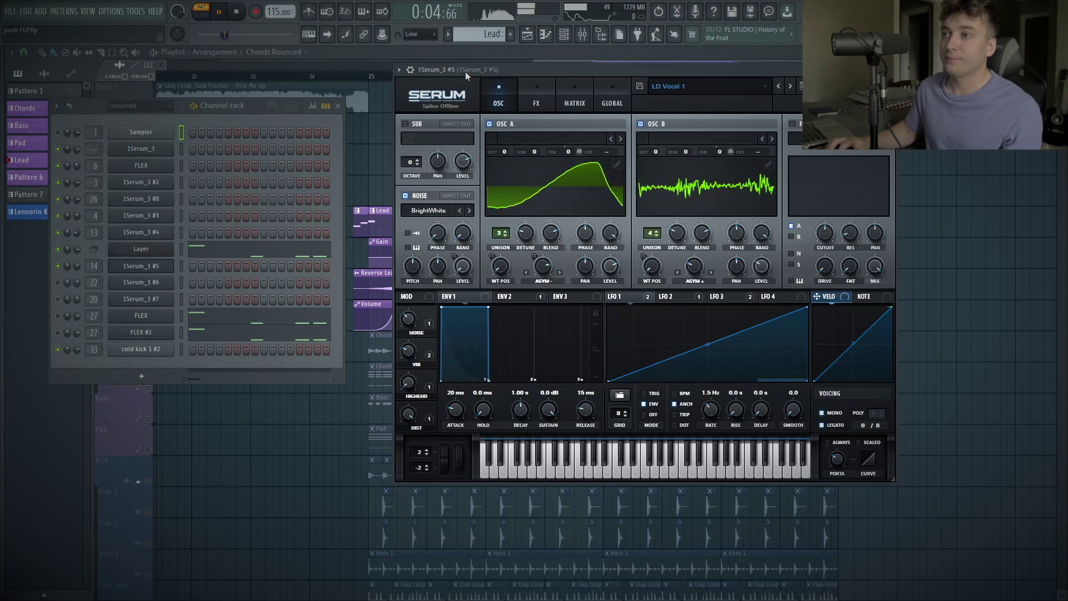
key(space)
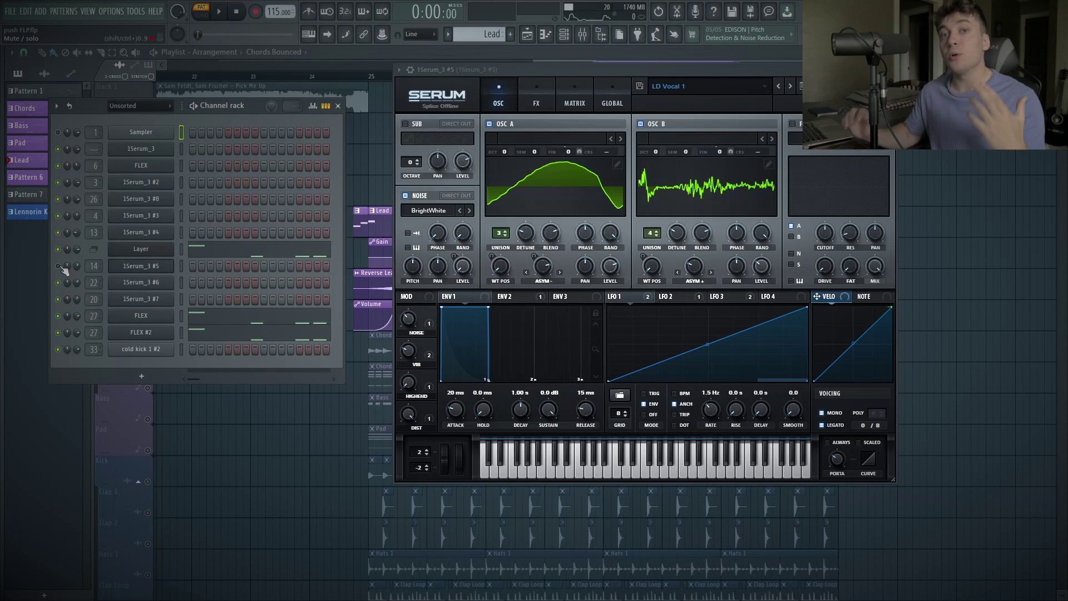
key(space)
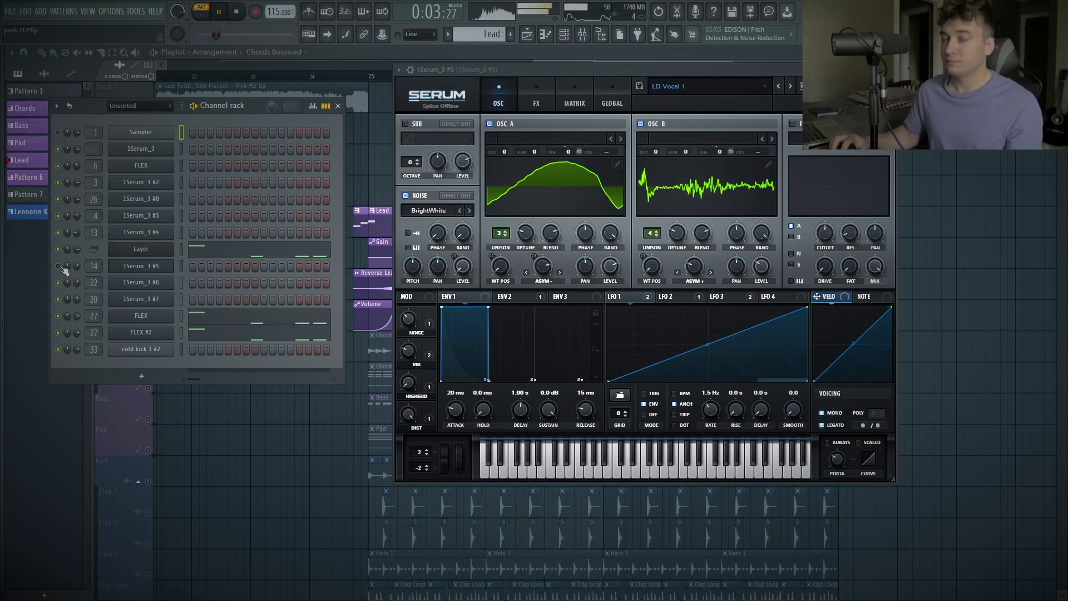
key(space)
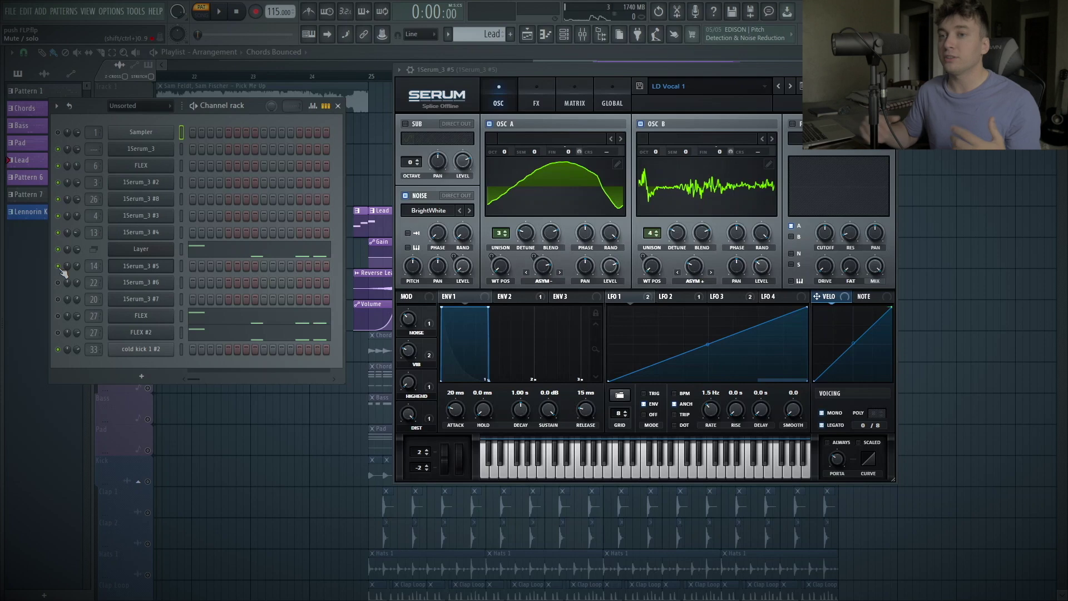
click(141, 282)
Move the 1Serum_3 #6 Serum window left and play the pattern three times to hear LD Vocal 4
drag(815, 88, 688, 76)
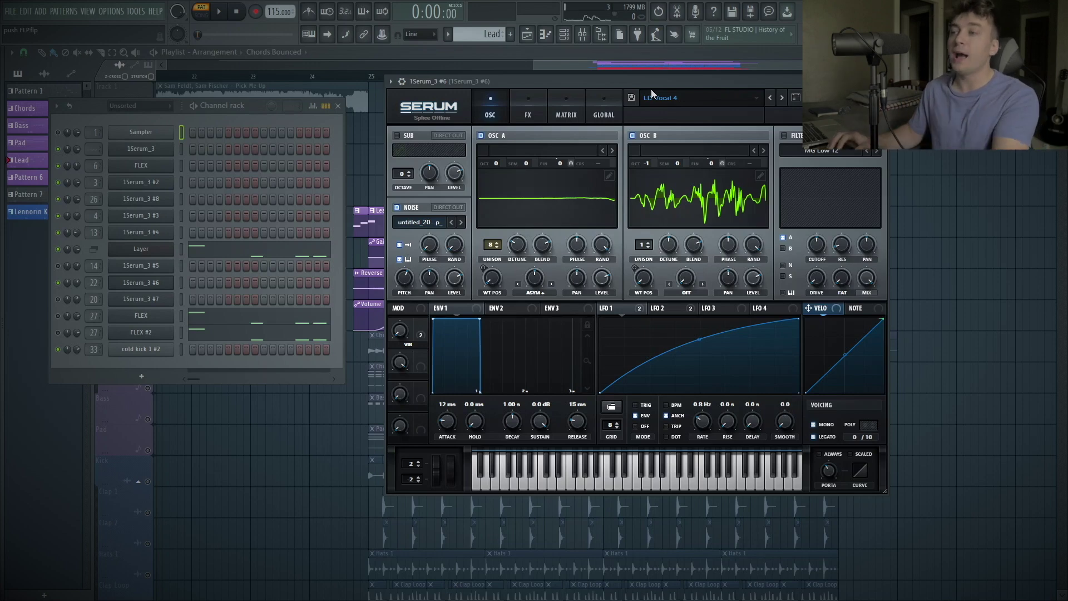
key(space)
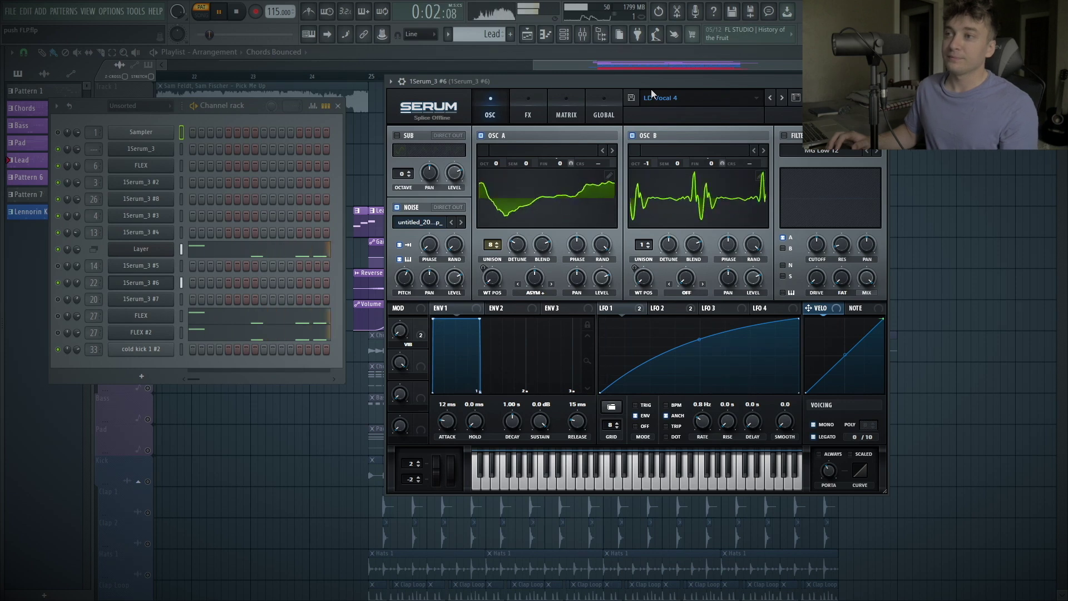
key(space)
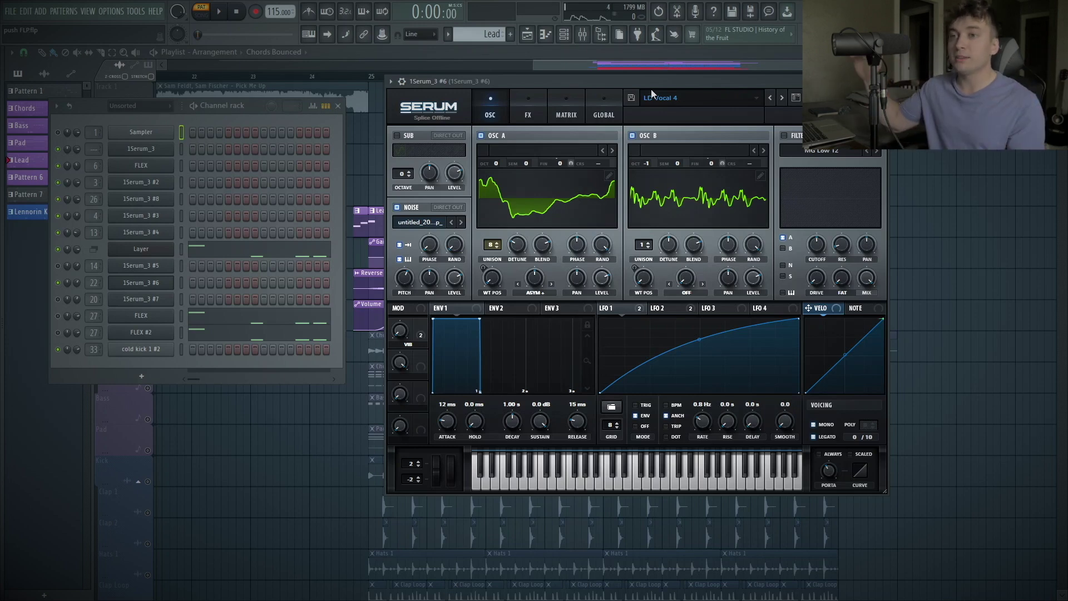
key(space)
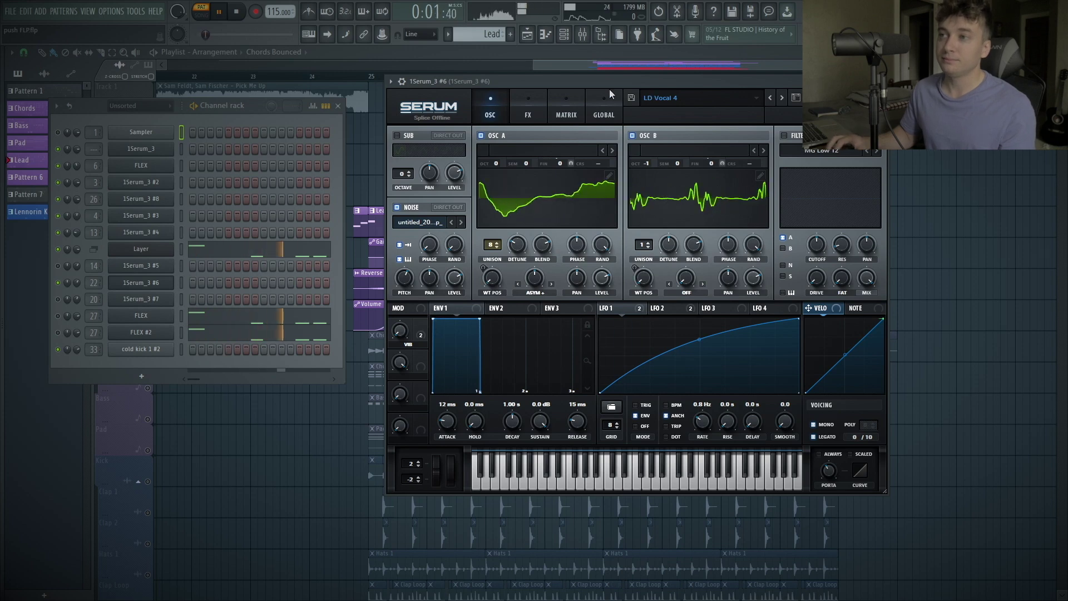
key(space)
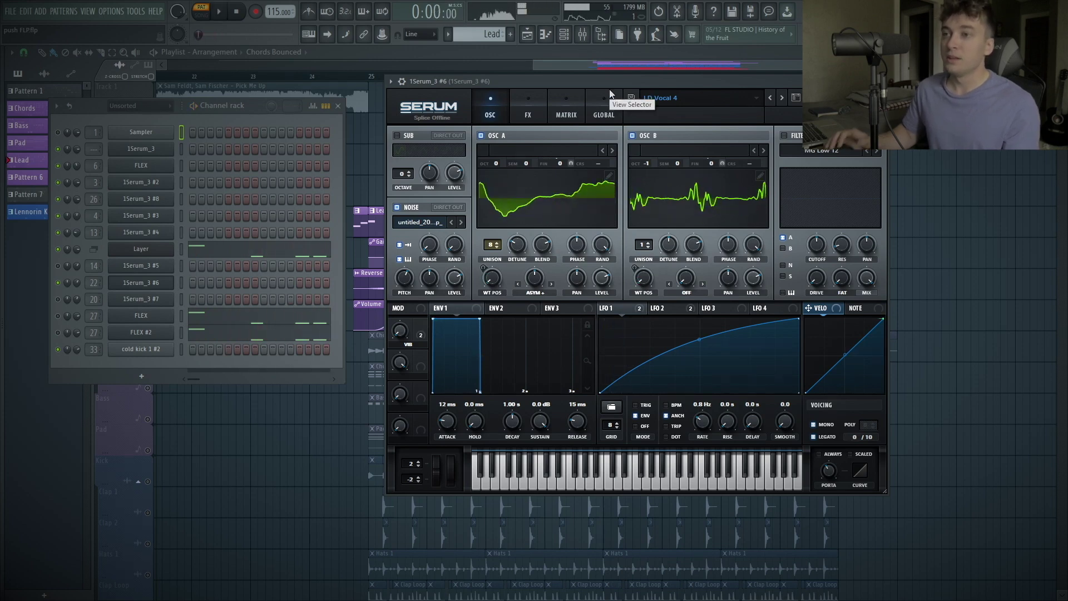
key(space)
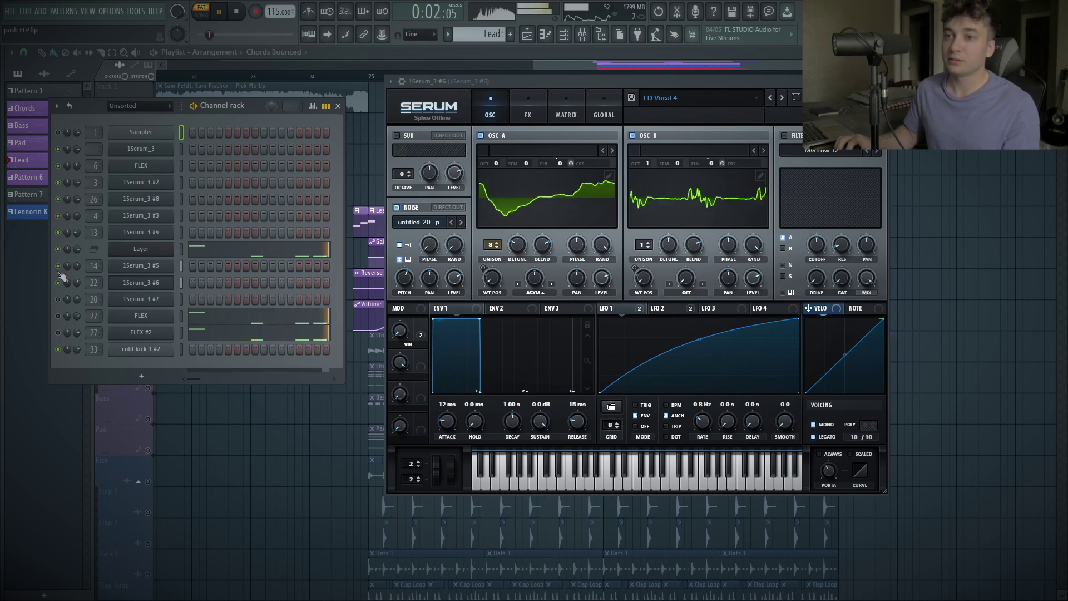
key(space)
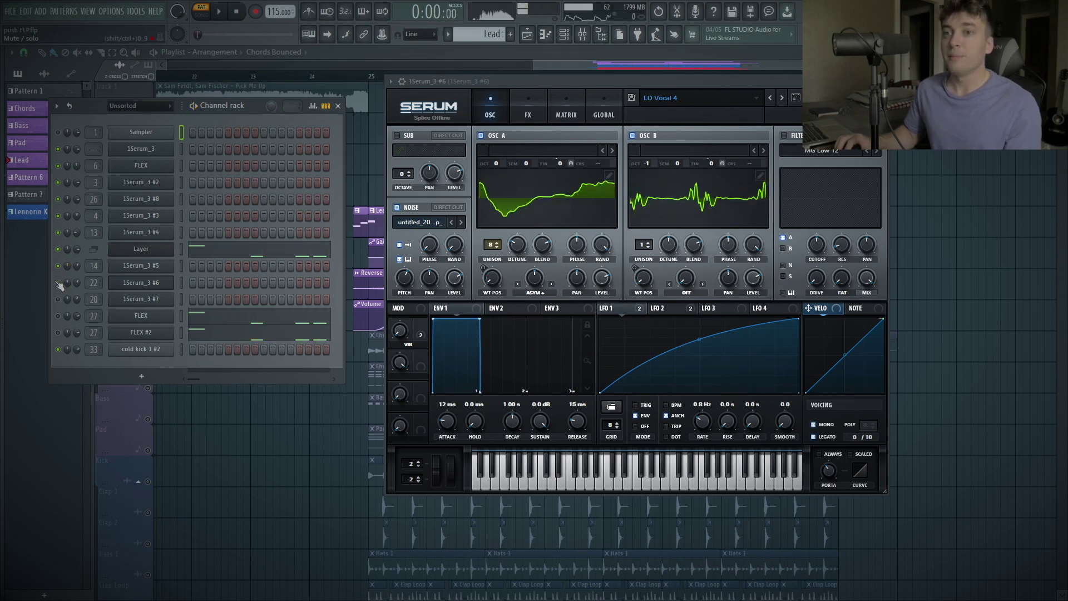
Bring up the 1Serum_3 #7 BRASS - Trumpet 1 Serum window, reposition it, and play the pattern
click(141, 298)
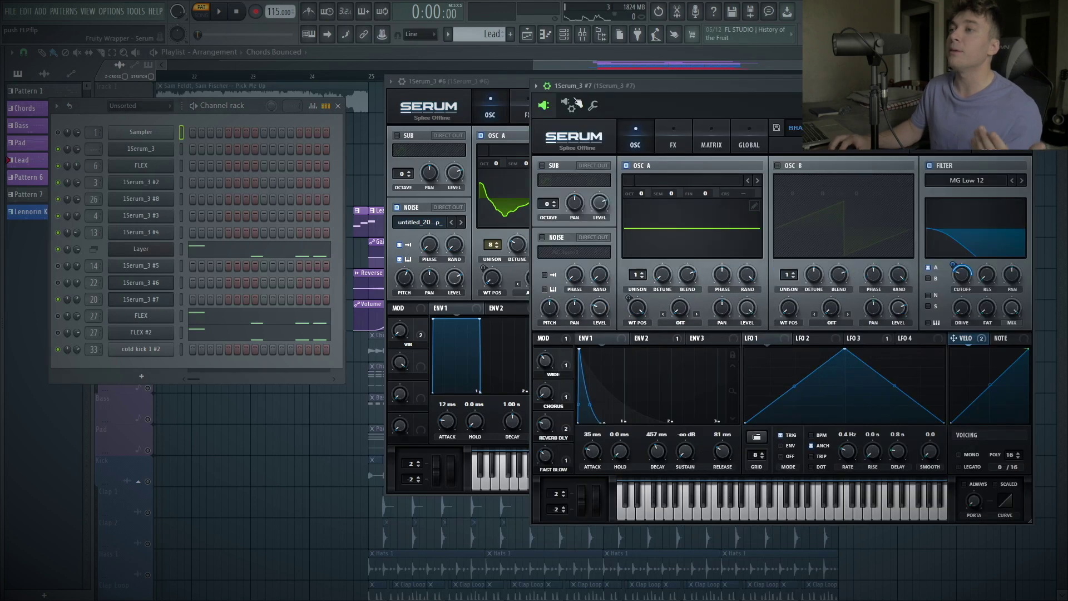
drag(602, 87, 522, 102)
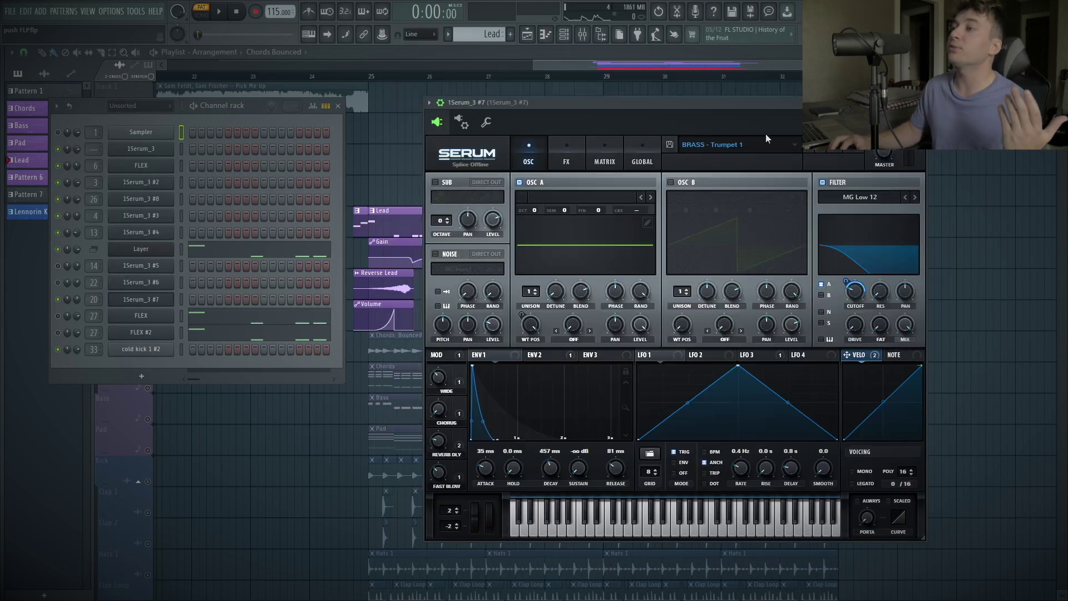
drag(716, 105, 671, 98)
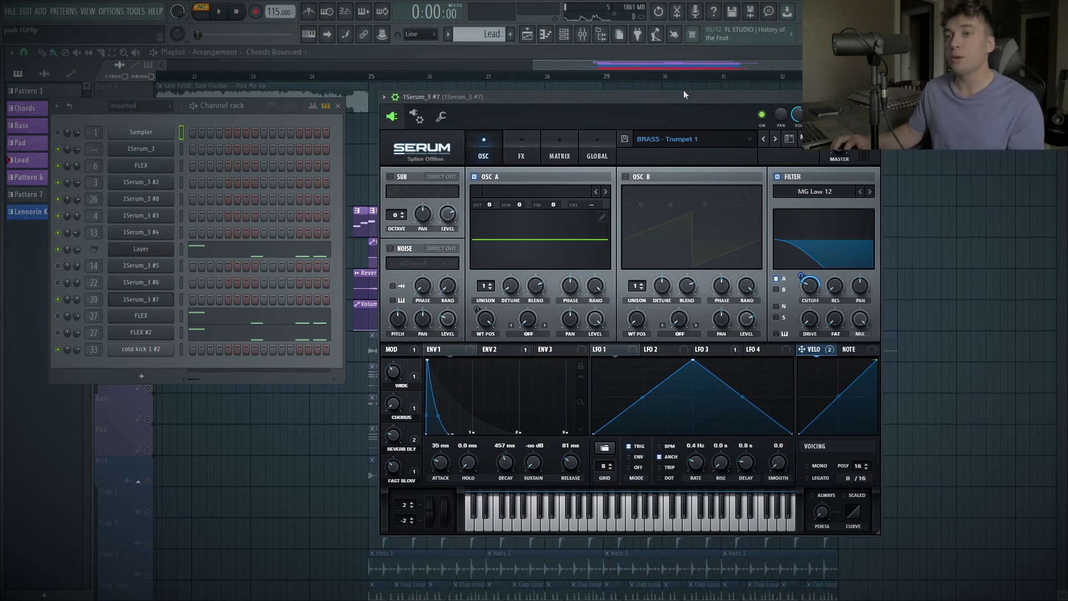
key(space)
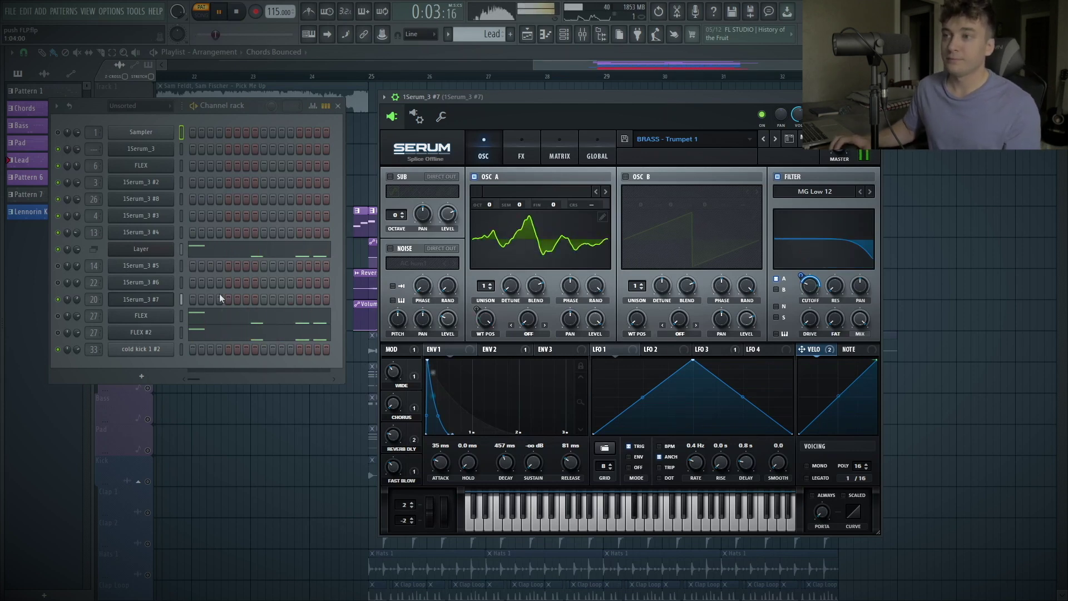
key(space)
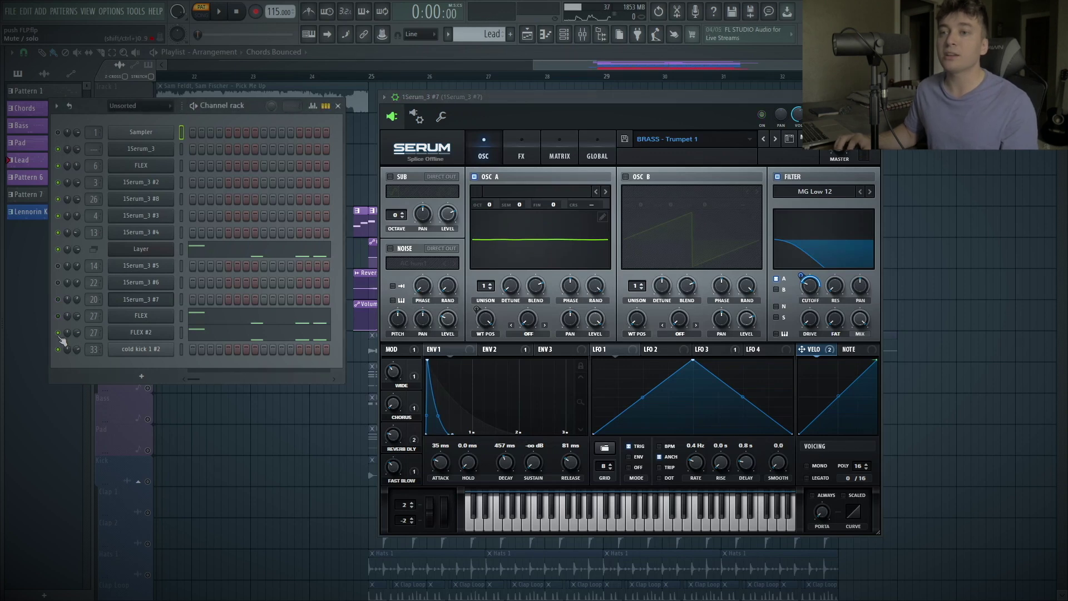
key(space)
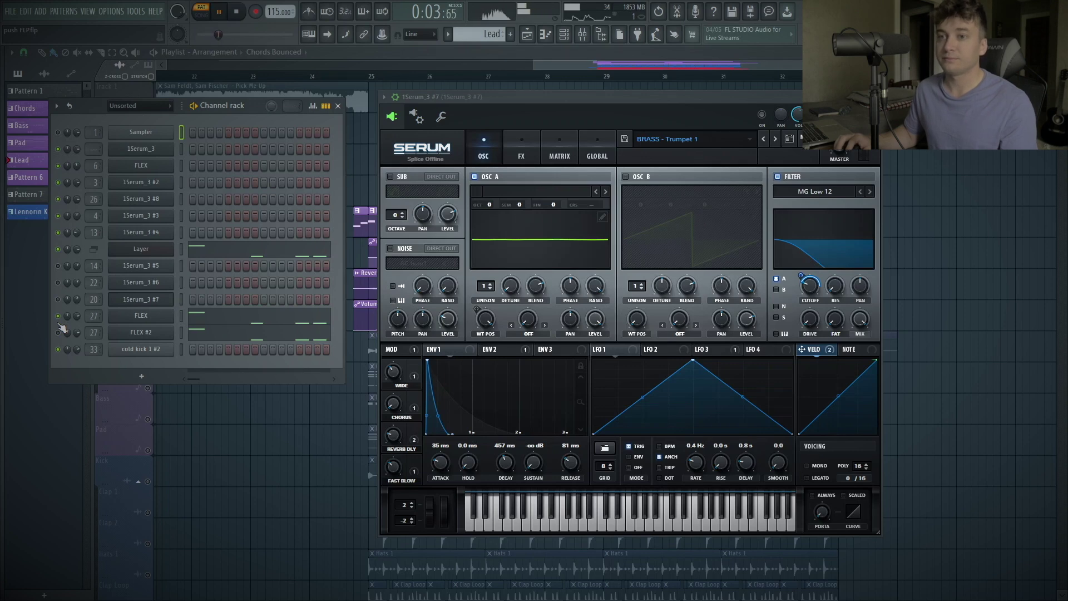
Show the FLEX #2 Synth Brass 1 window, hear it in the lead, and return to the Channel Rack
key(space)
click(141, 332)
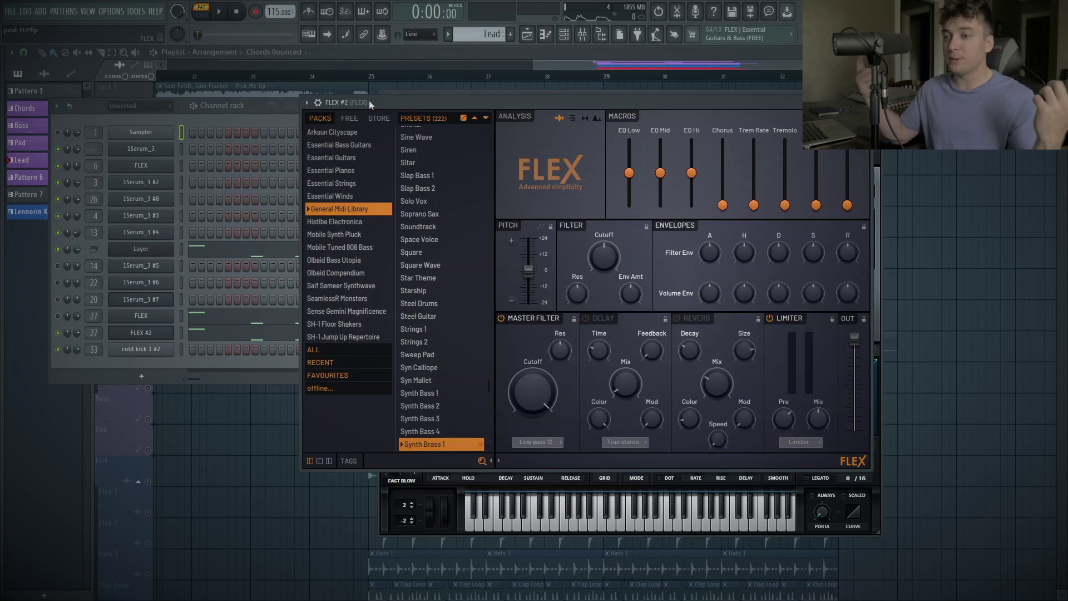
key(space)
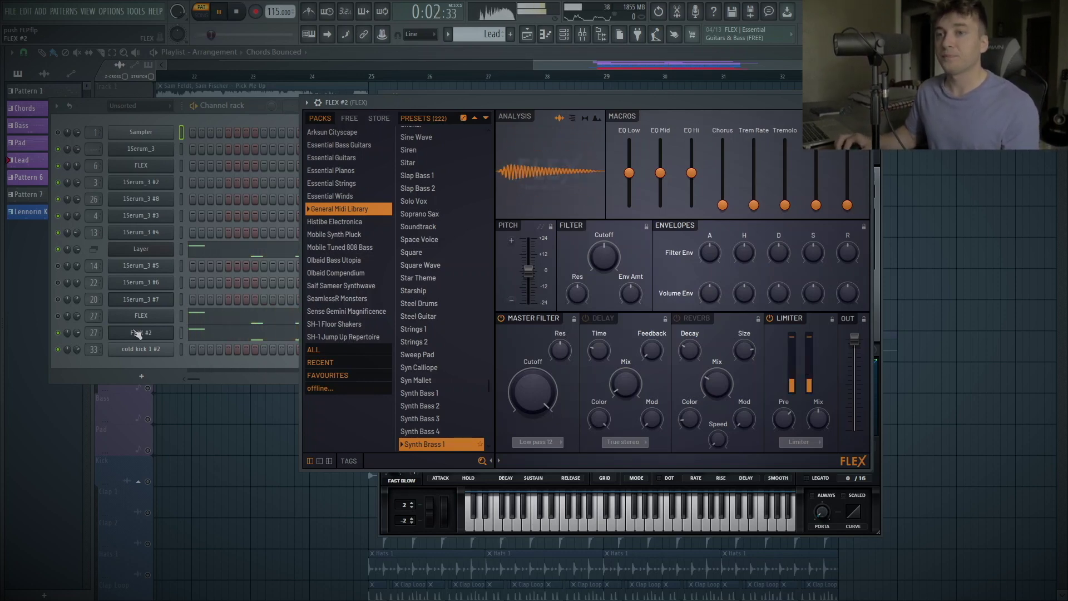
key(space)
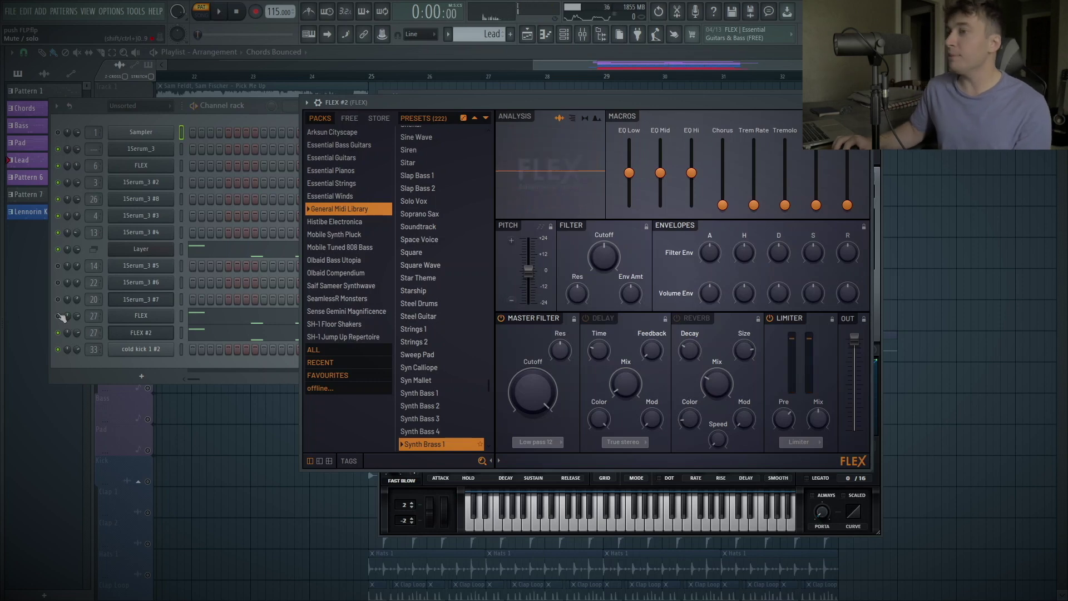
click(61, 316)
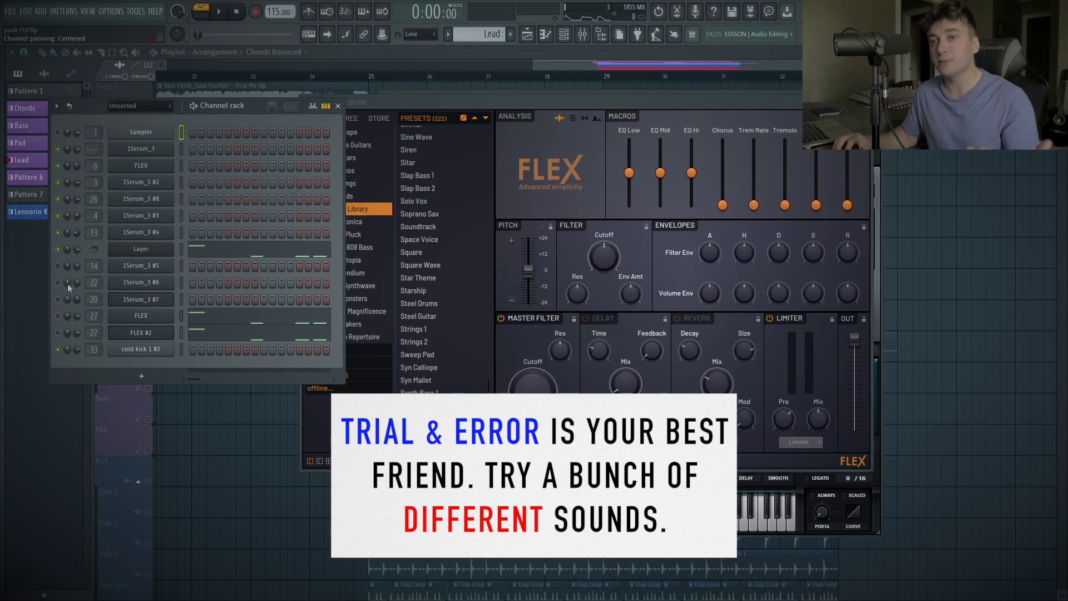
Unmute 1Serum_3 #5 and play the full layered lead pattern twice
click(58, 266)
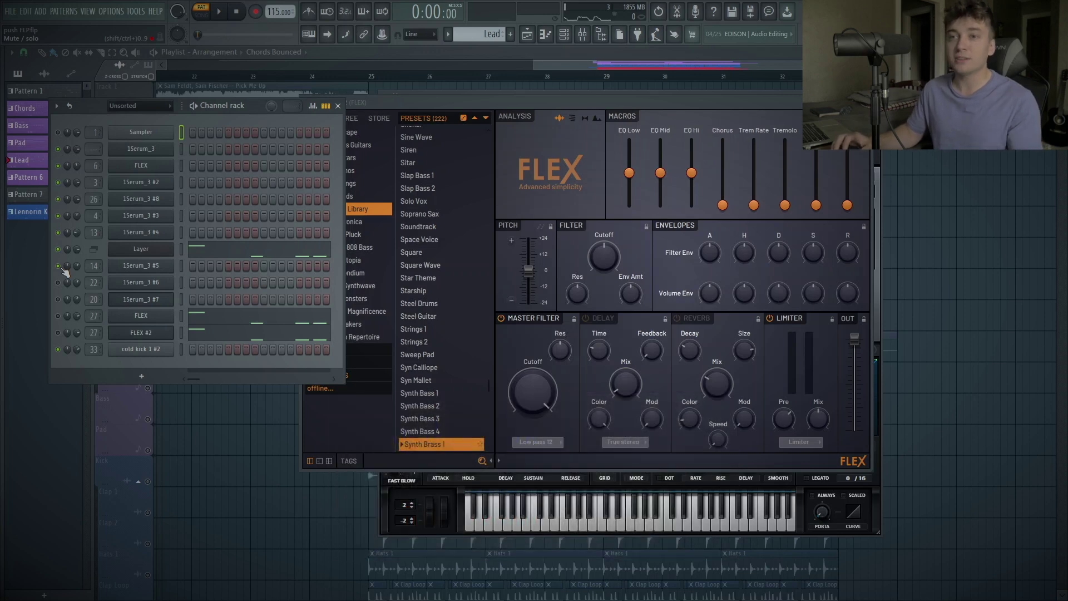
key(space)
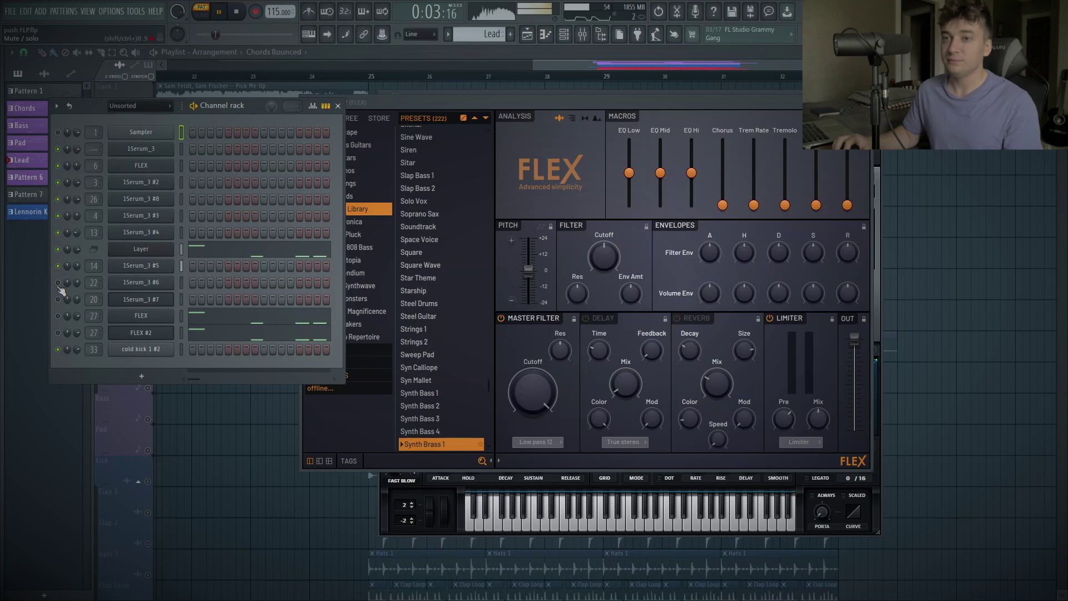
key(space)
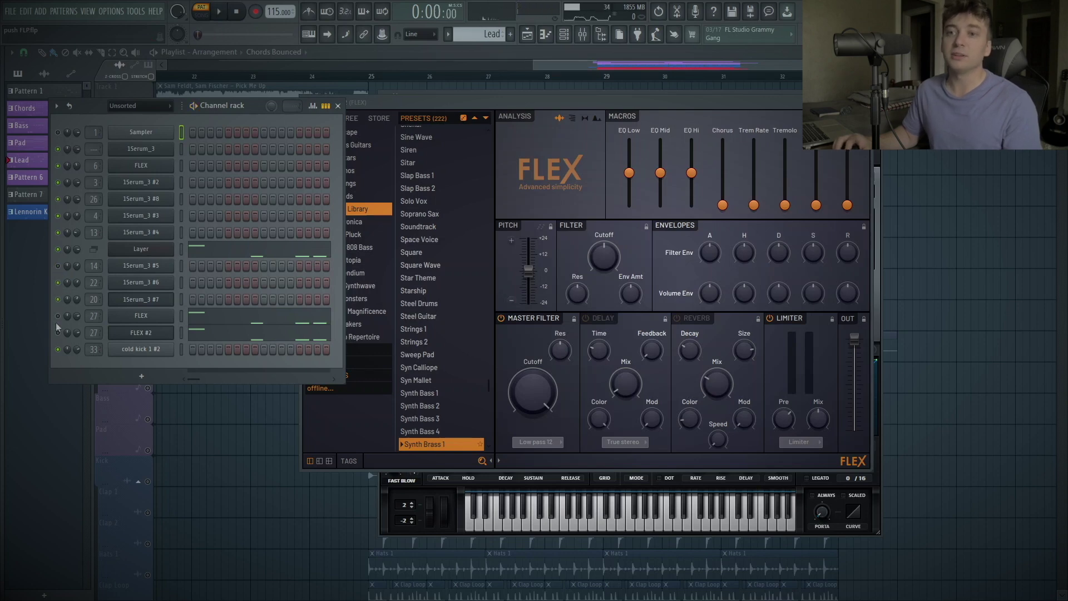
key(space)
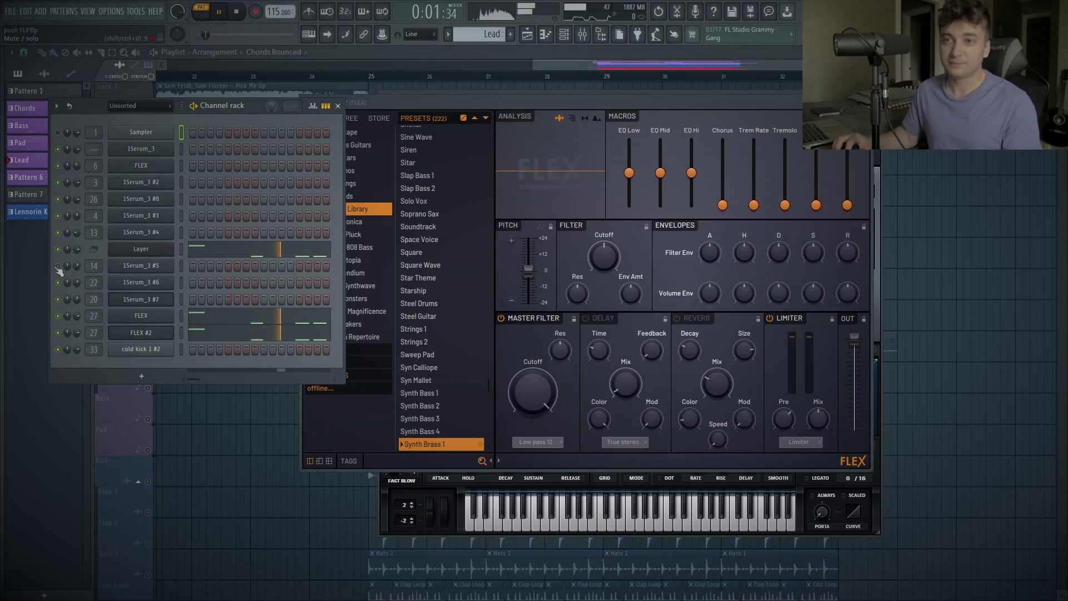
key(space)
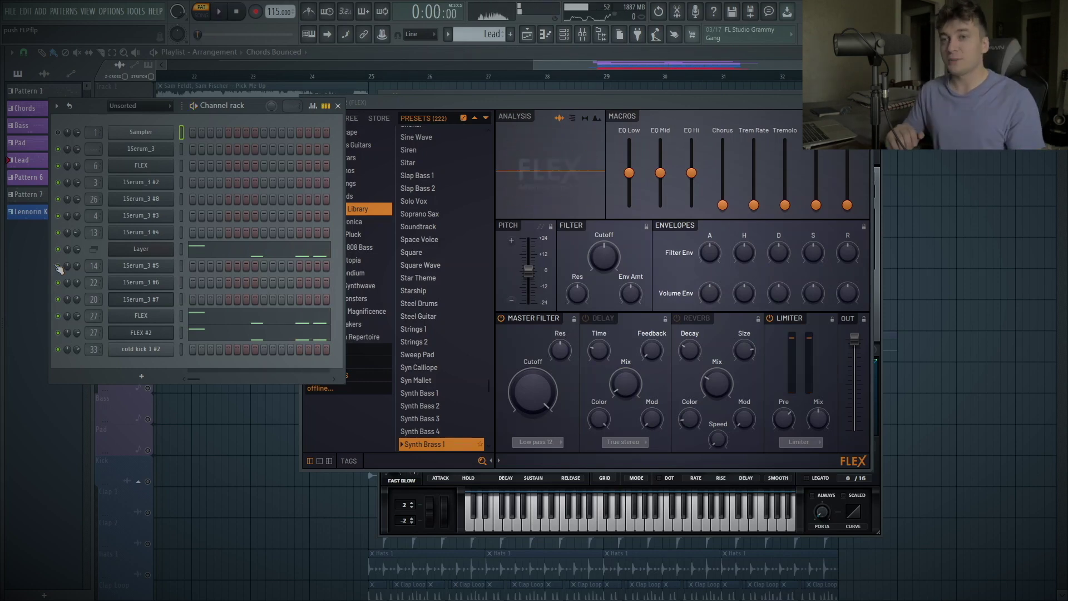